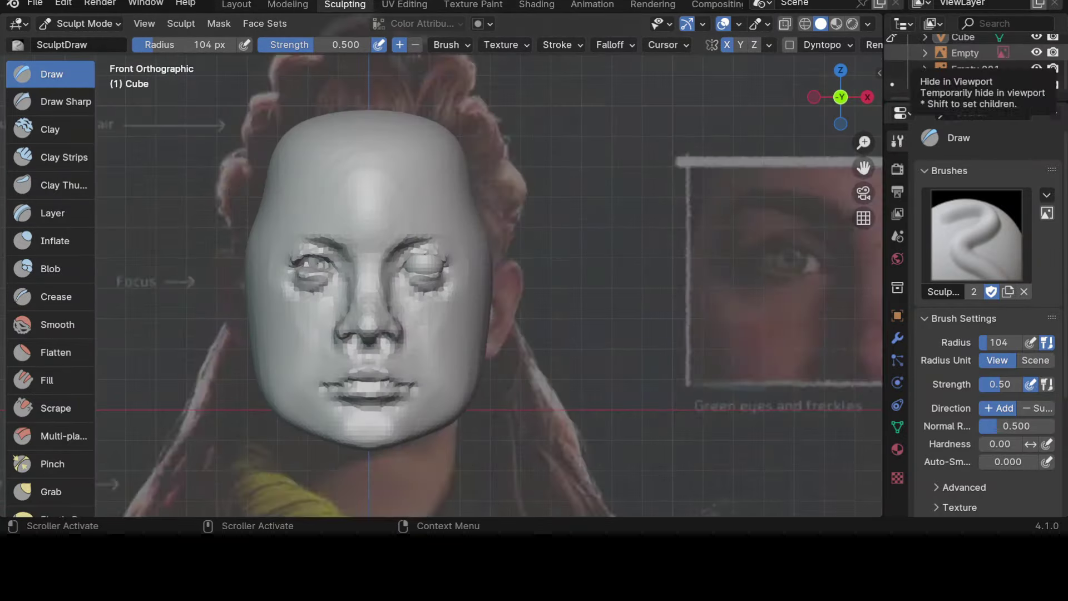
Hide the reference image, shrink the brush and inspect the face mask's eye area from the side and front.
left_click(1036, 53)
scroll(429, 182, "up", 5)
key("f")
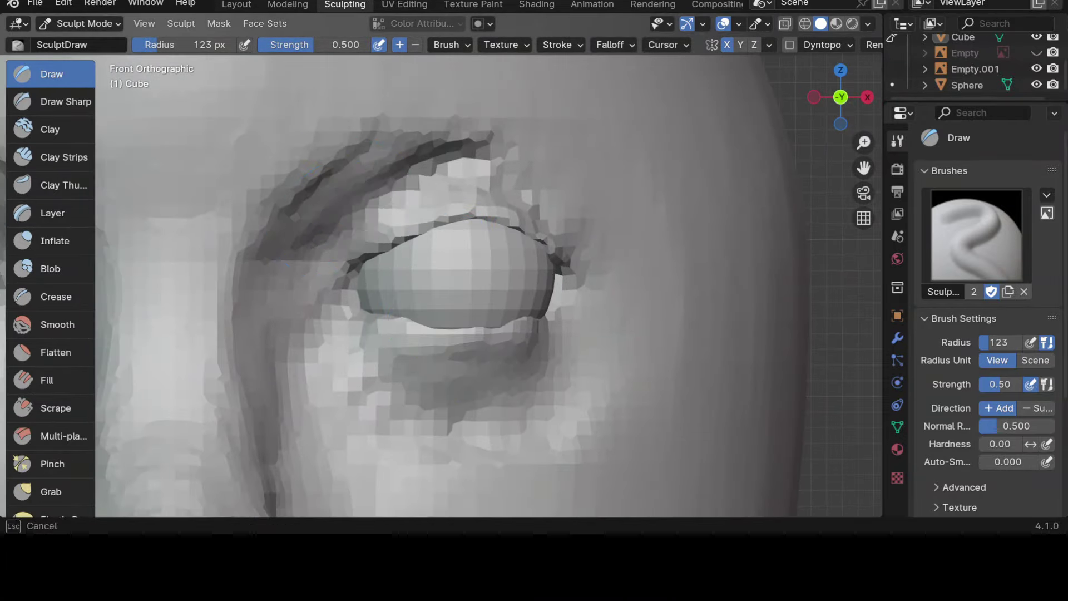
mouse_move(543, 203)
middle_mouse_down()
mouse_move(476, 250)
mouse_move(157, 236)
middle_mouse_up()
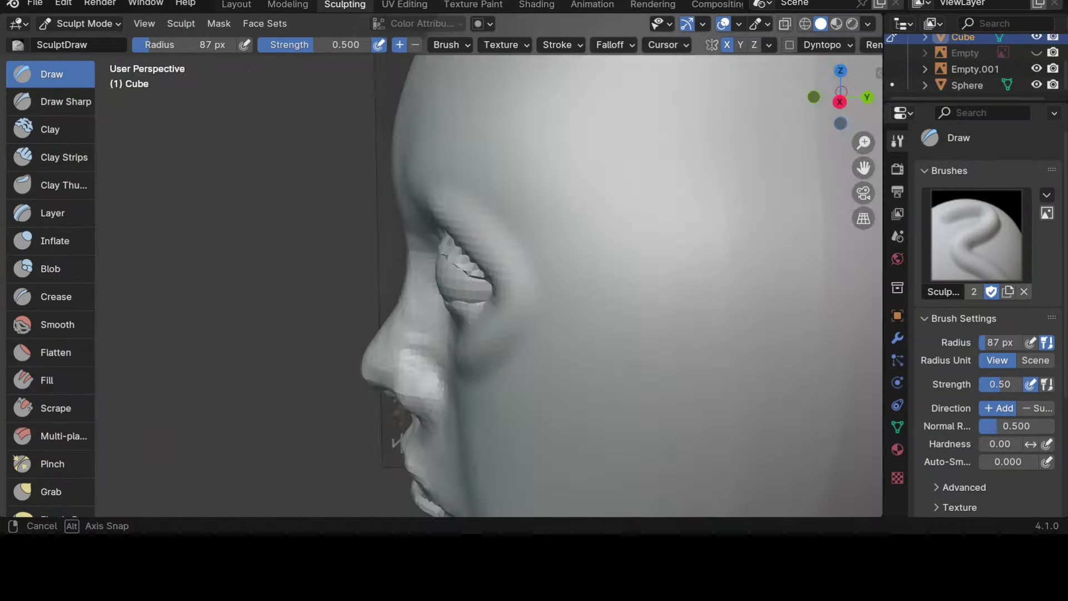
middle_click_drag(545, 306, 568, 305, "alt")
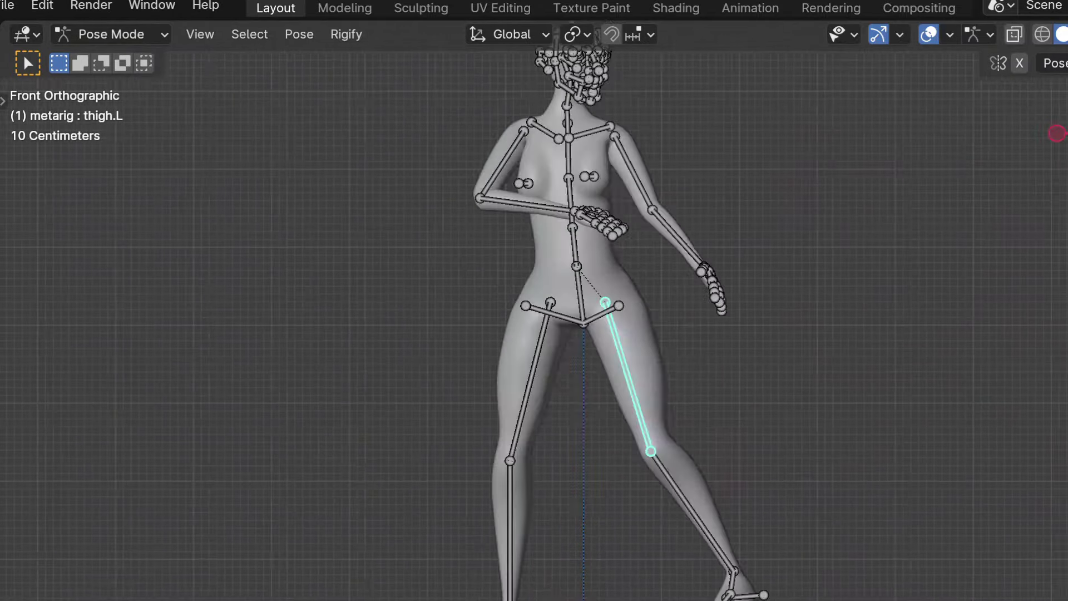
Move the selection to the left shin bone.
key("bracketright")
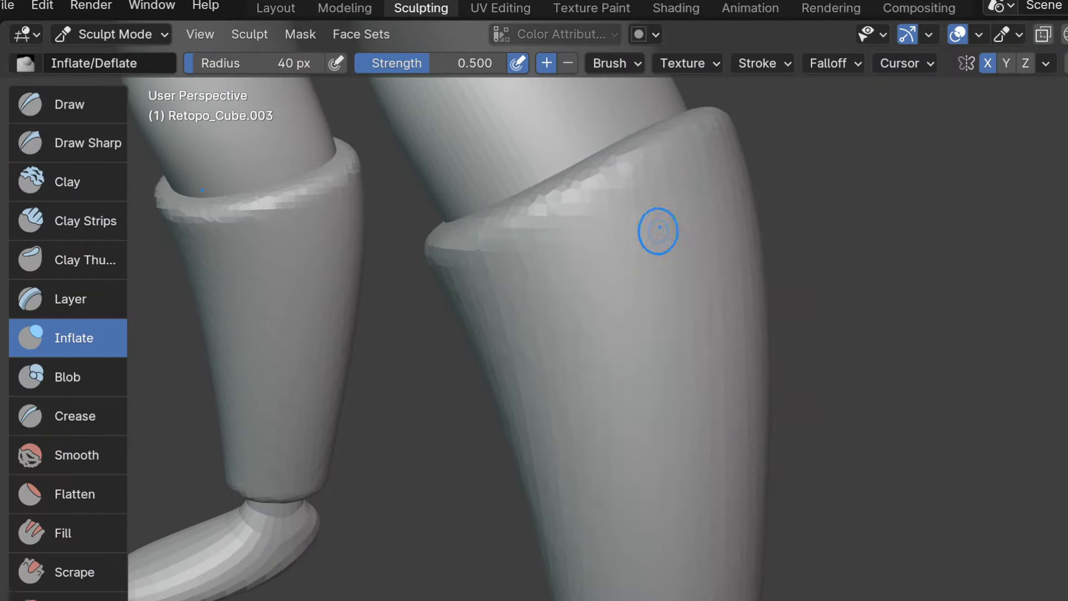
Resize the brush for the shin armor.
key("f")
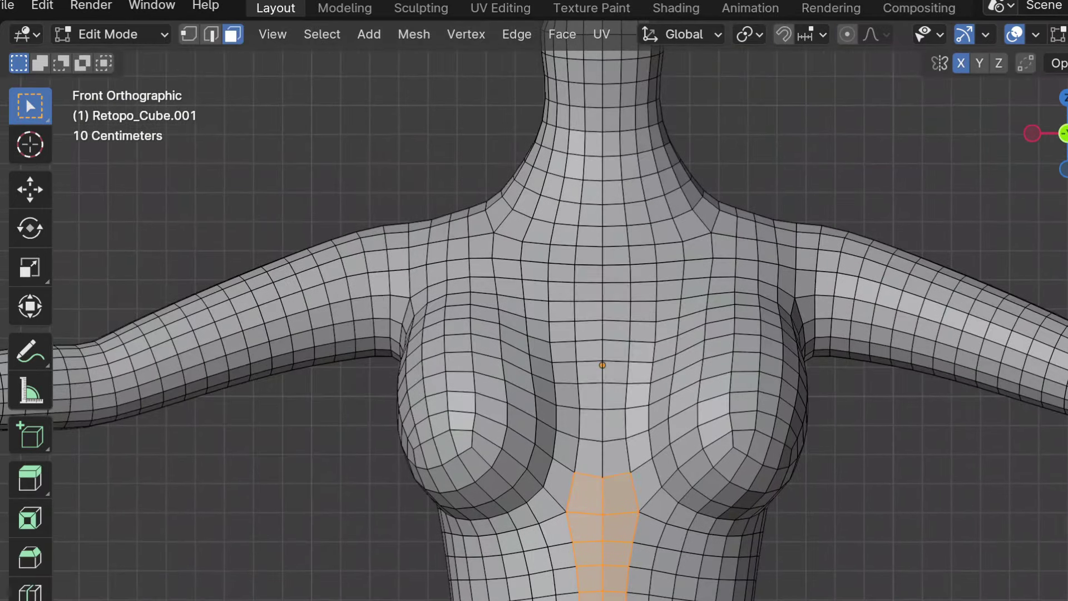
Extend the torso selection and the loop around the waist, checking it from the side.
middle_click_drag(534, 390, 534, 167, "shift")
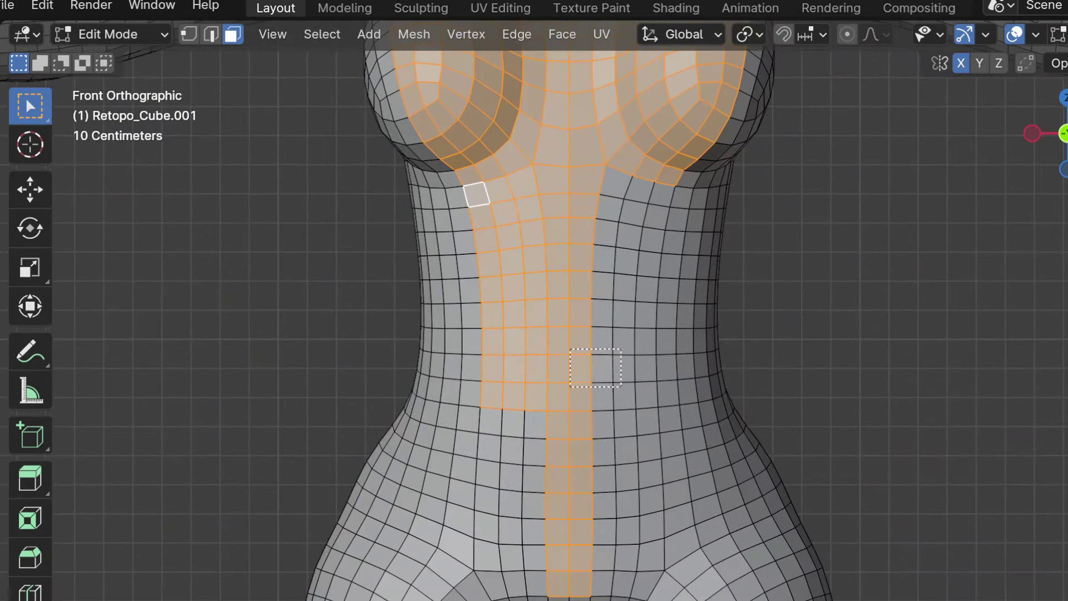
mouse_move(535, 301)
middle_mouse_down()
mouse_move(423, 278)
mouse_move(534, 301)
mouse_move(778, 301)
middle_mouse_up()
scroll(593, 301, "down", 3)
scroll(593, 390, "up", 3)
scroll(534, 301, "up", 1)
middle_click_drag(534, 301, 424, 311)
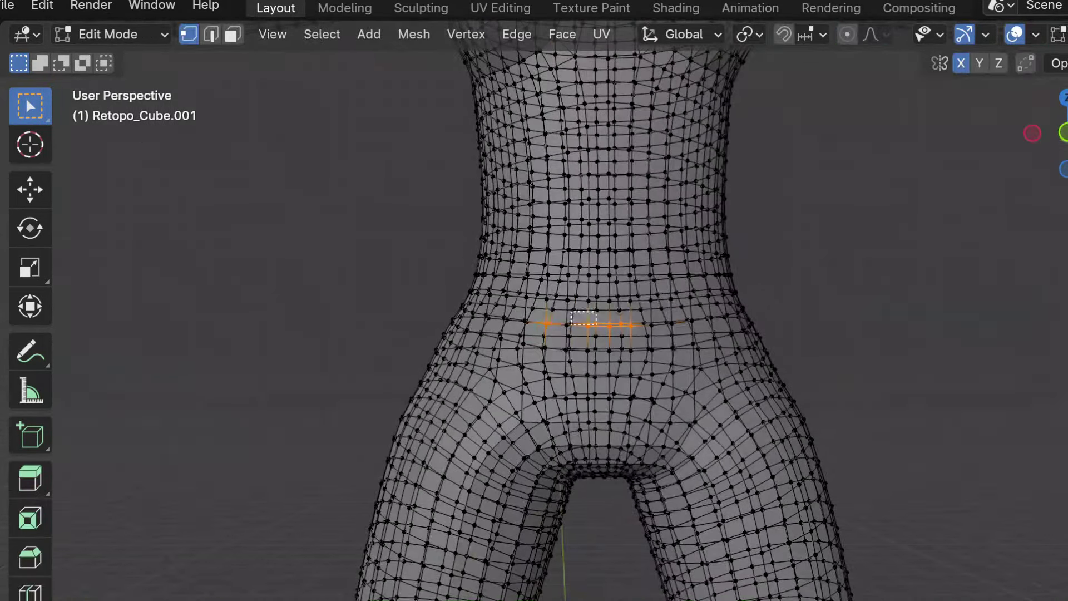
middle_click_drag(584, 318, 445, 319)
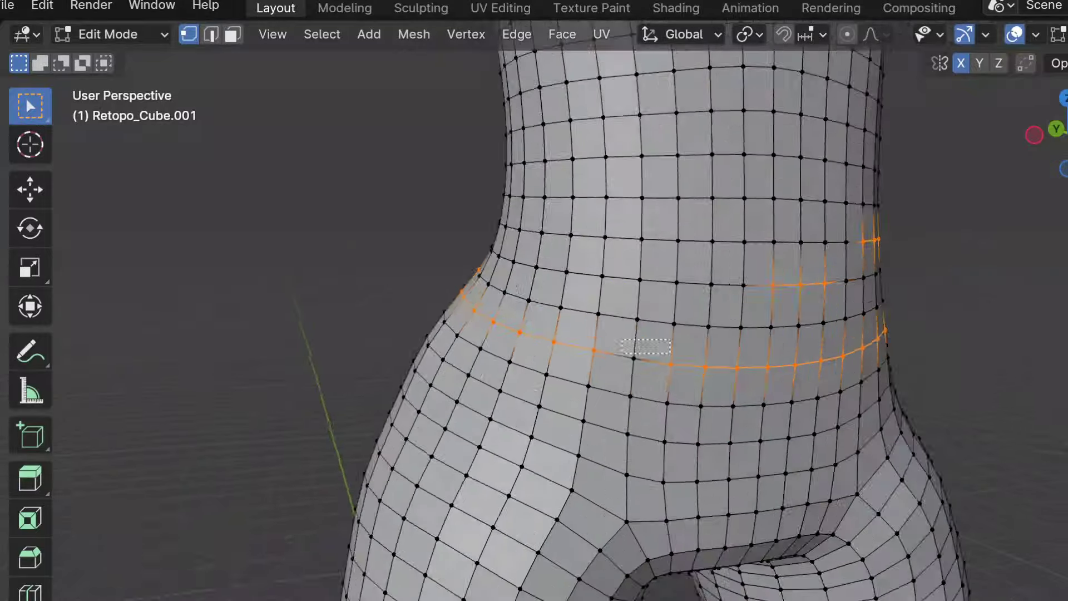
left_click_drag(507, 246, 563, 281)
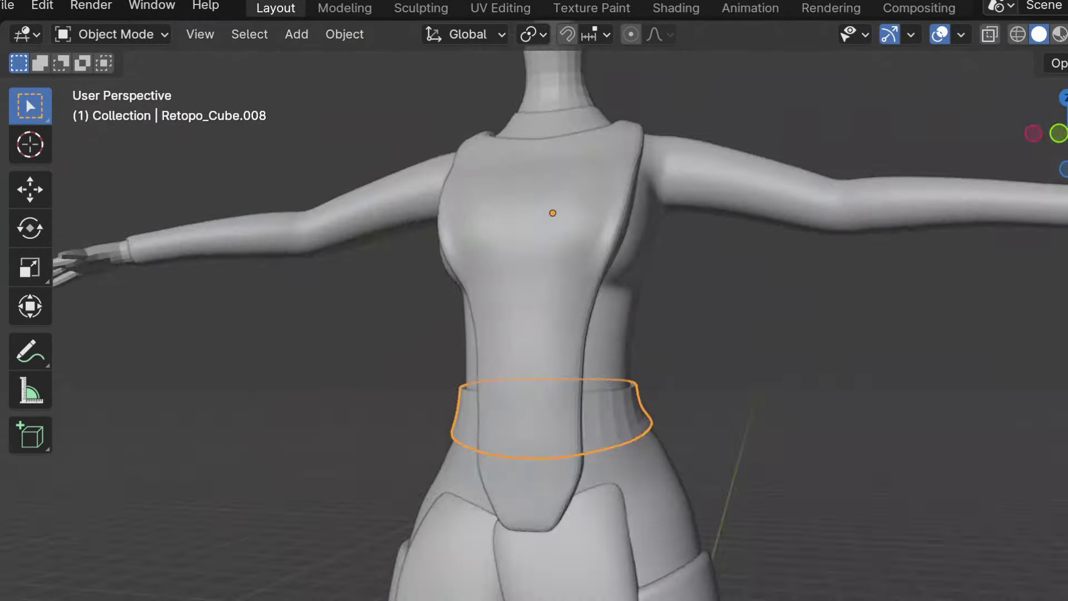
View the torso and belt straight from the front in Front Orthographic.
key("KP_1")
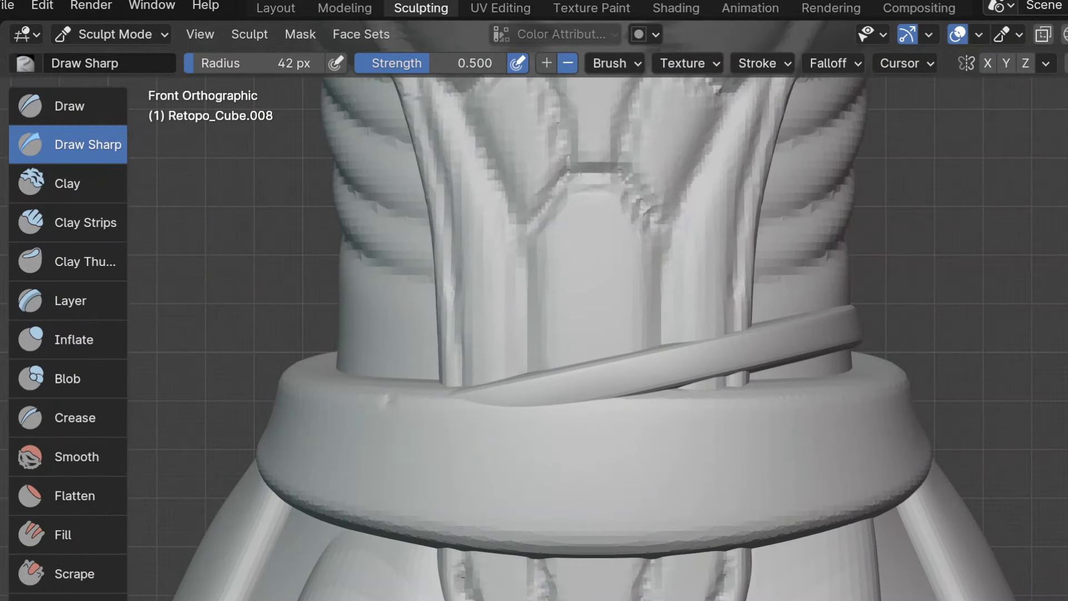
Orbit to the figure's side to see the hip plate.
middle_click_drag(556, 300, 668, 311)
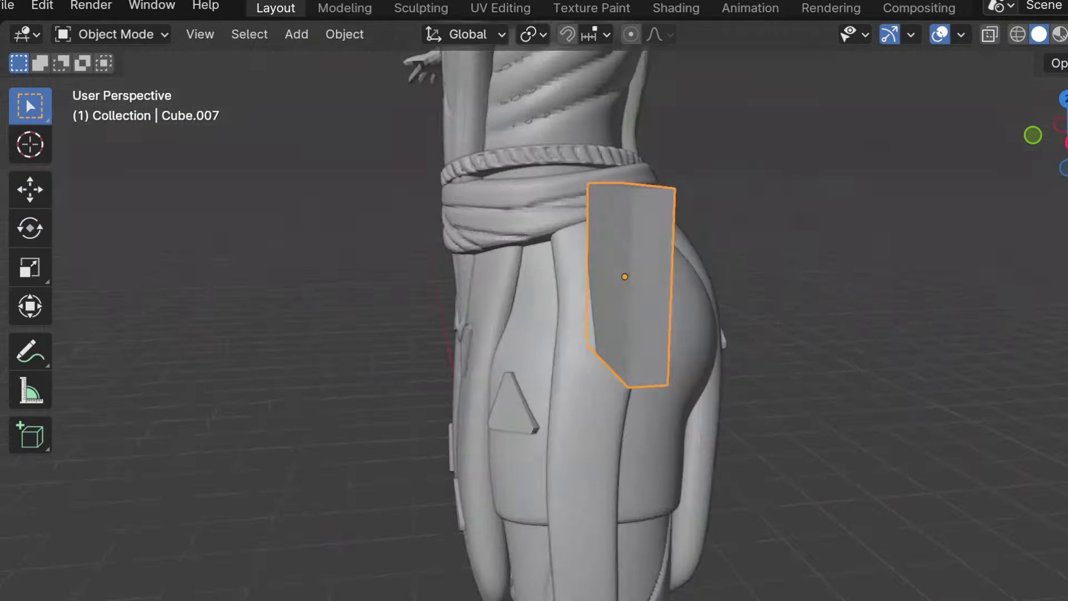
View the hip plate from the front, then orbit around the extruded panel beside the belt.
key("KP_1")
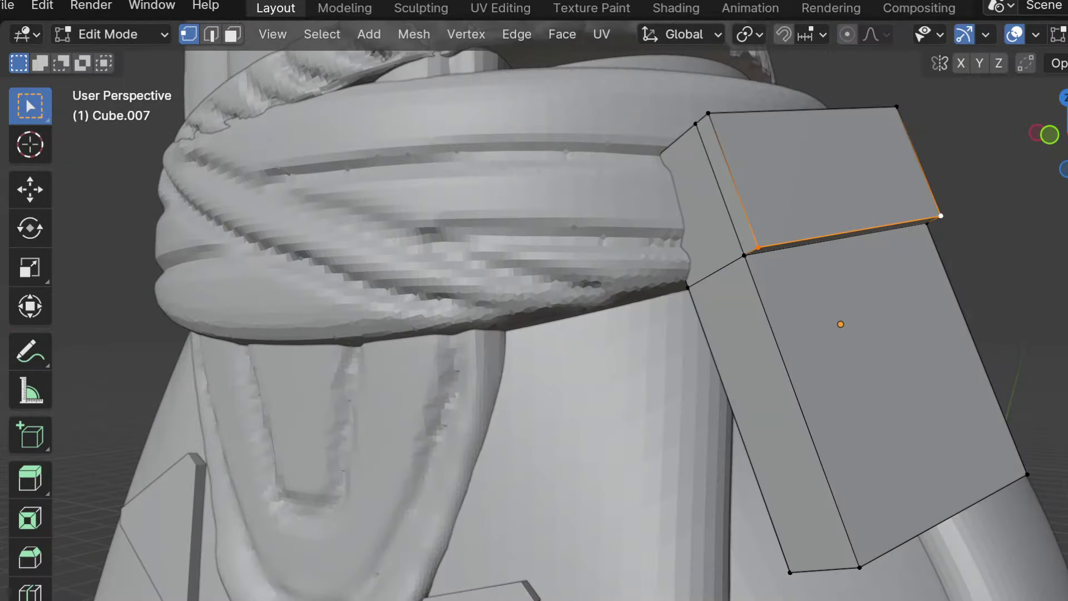
middle_click_drag(611, 333, 557, 323)
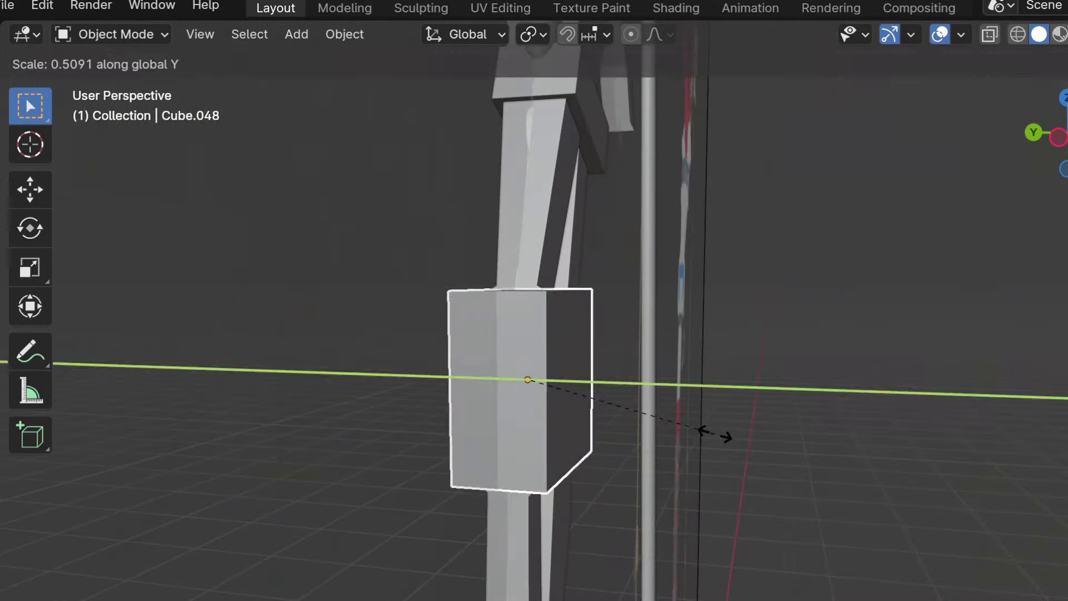
Finish the shaped bow block and move the small pointed plate along the bow.
key("Tab")
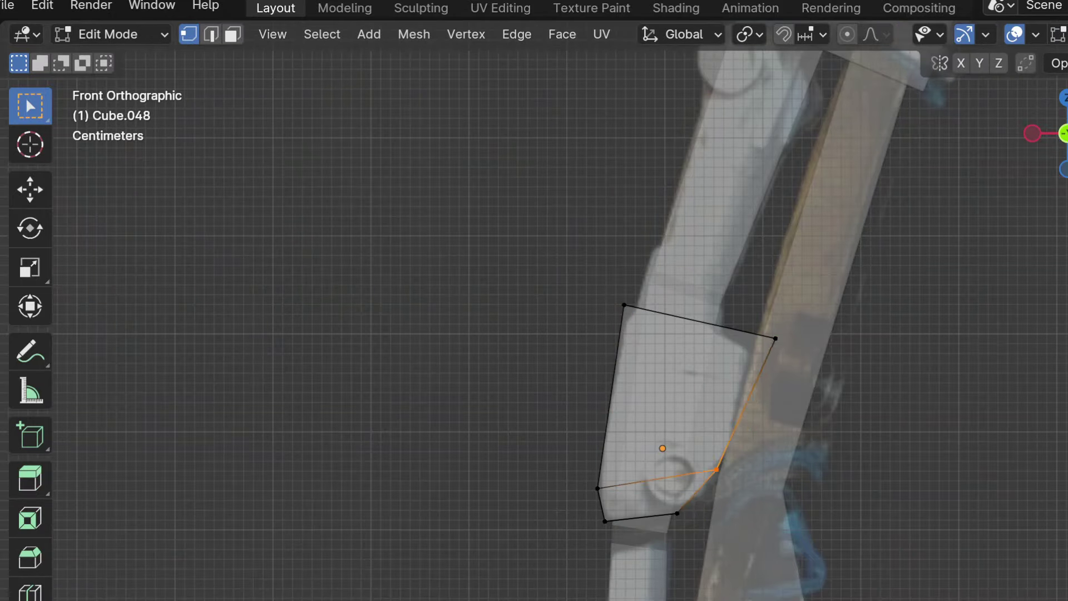
key("x")
key("Escape")
key("g")
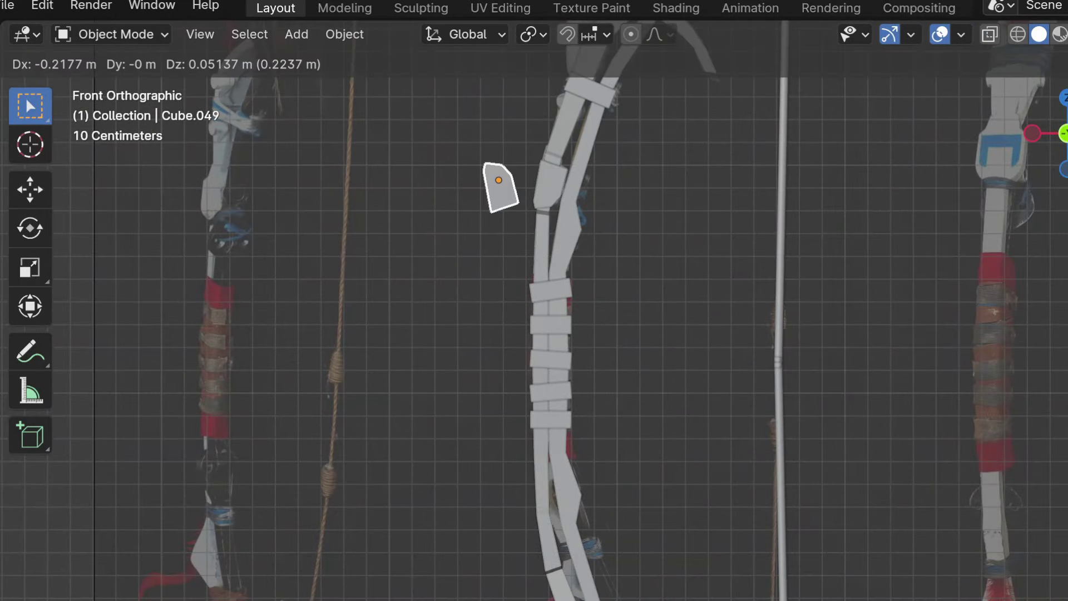
scroll(535, 300, "up", 5)
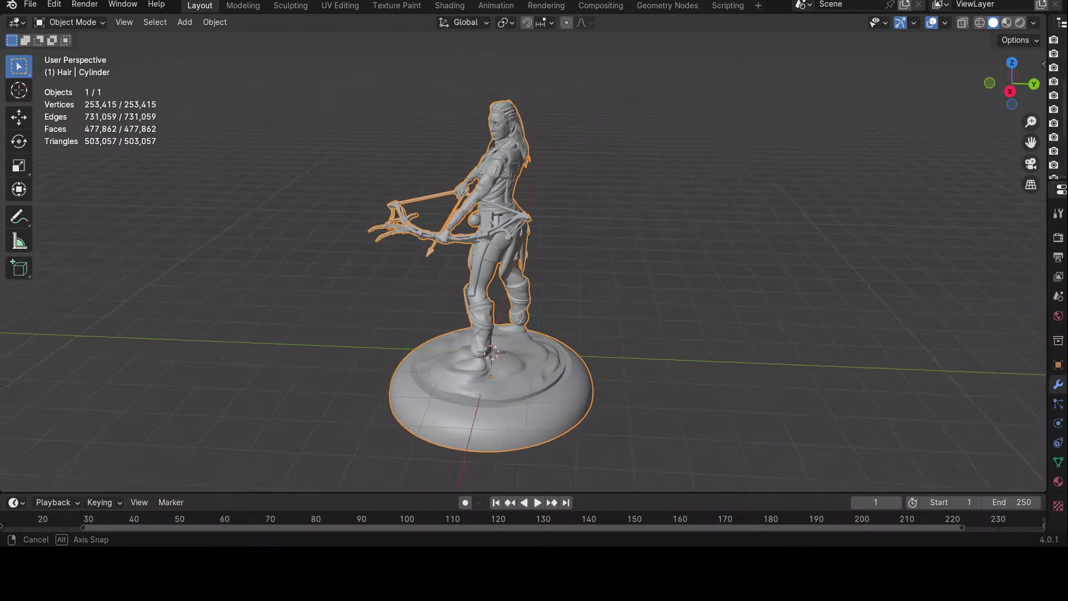
Orbit to view the finished archer figure from behind.
middle_click_drag(533, 301, 500, 300)
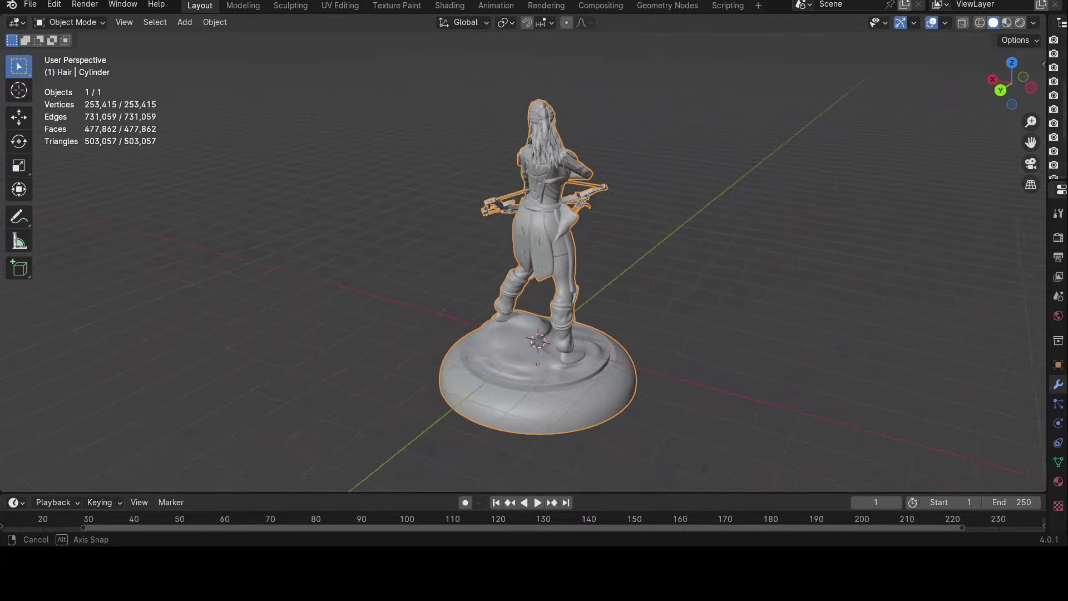